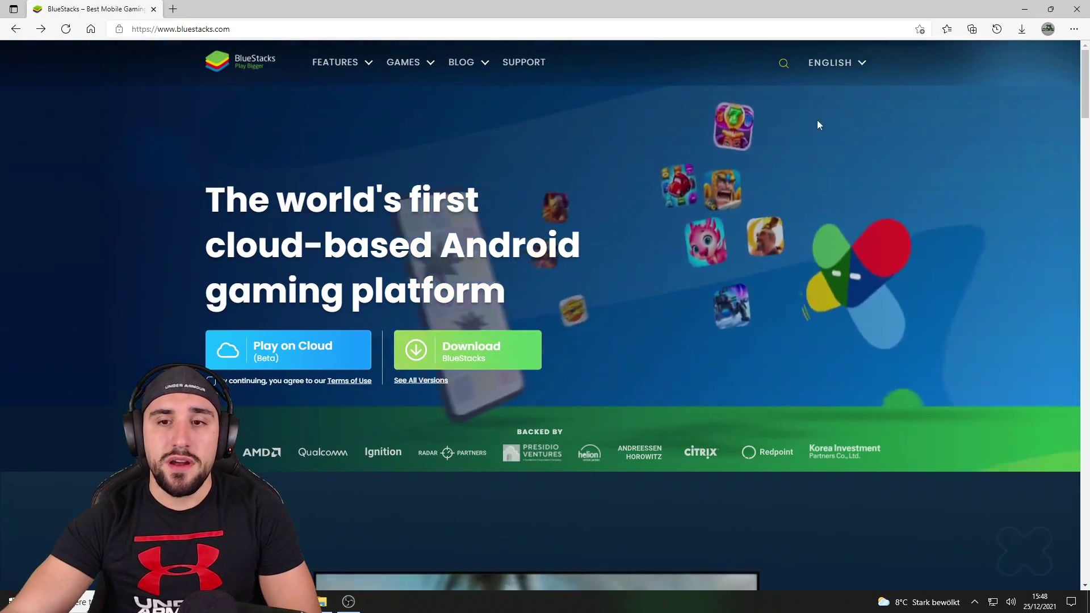
# - Open the BlueStacks 'See All Versions' page and scroll to the For Windows version list
pyautogui.scroll(-2, 590, 284)
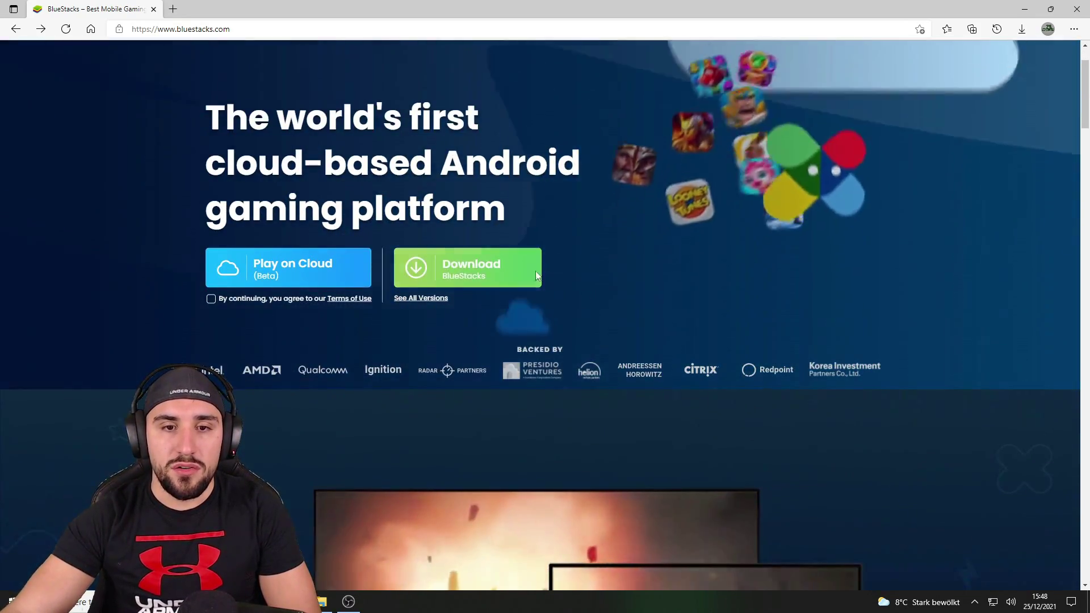
pyautogui.scroll(-2, 585, 284)
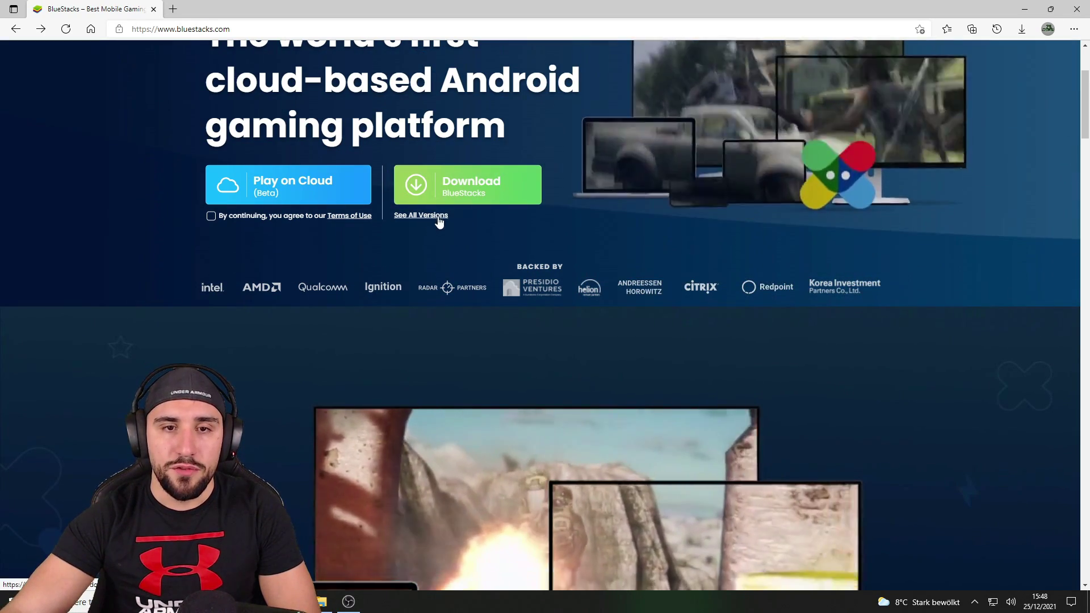
pyautogui.click(429, 218)
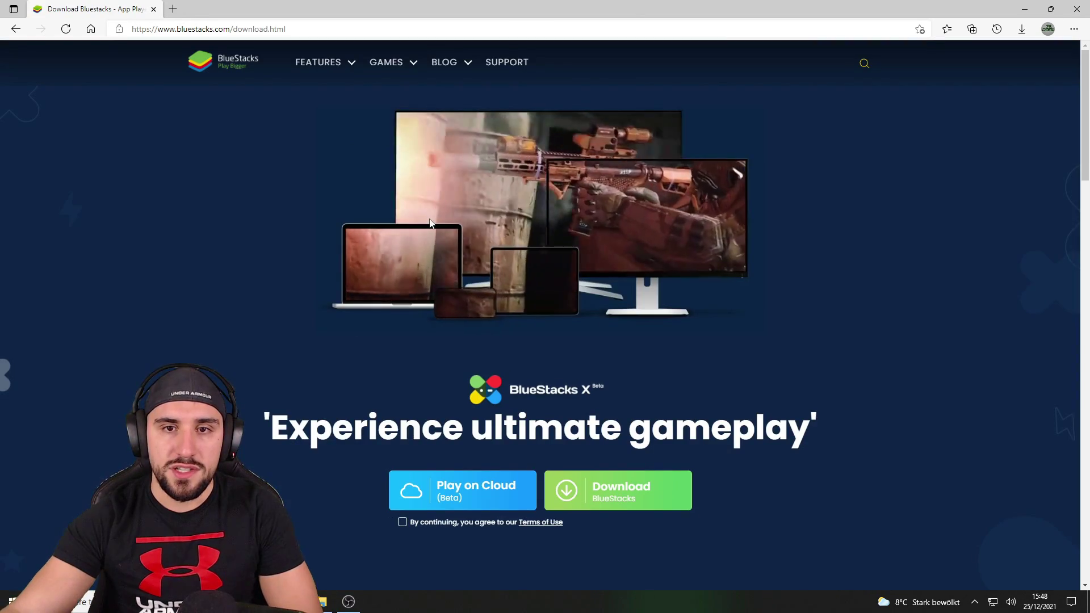
pyautogui.scroll(-6, 699, 234)
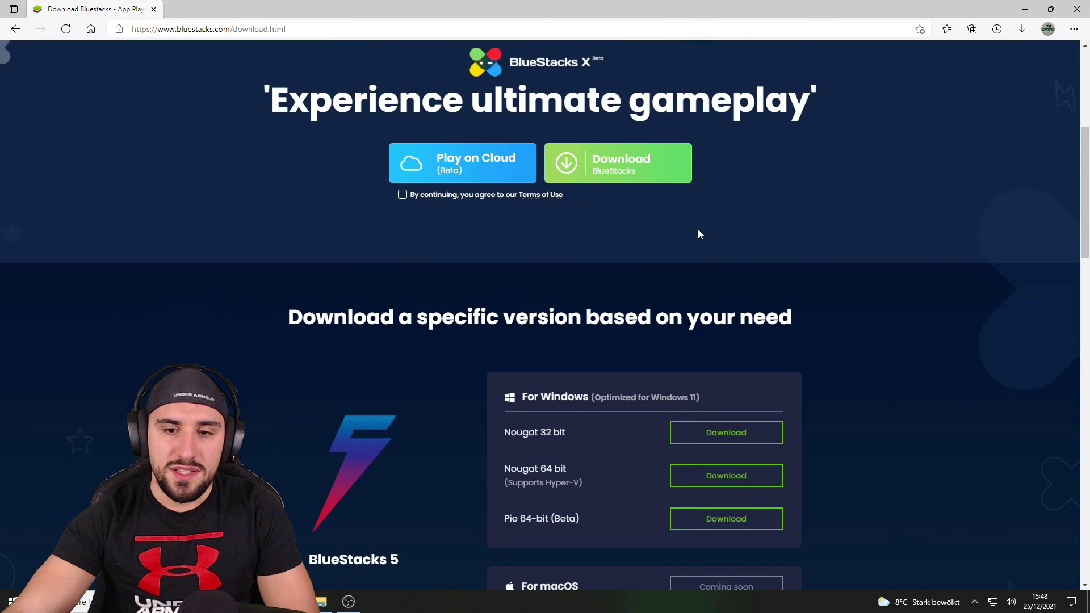
pyautogui.scroll(2, 701, 210)
pyautogui.scroll(-7, 709, 193)
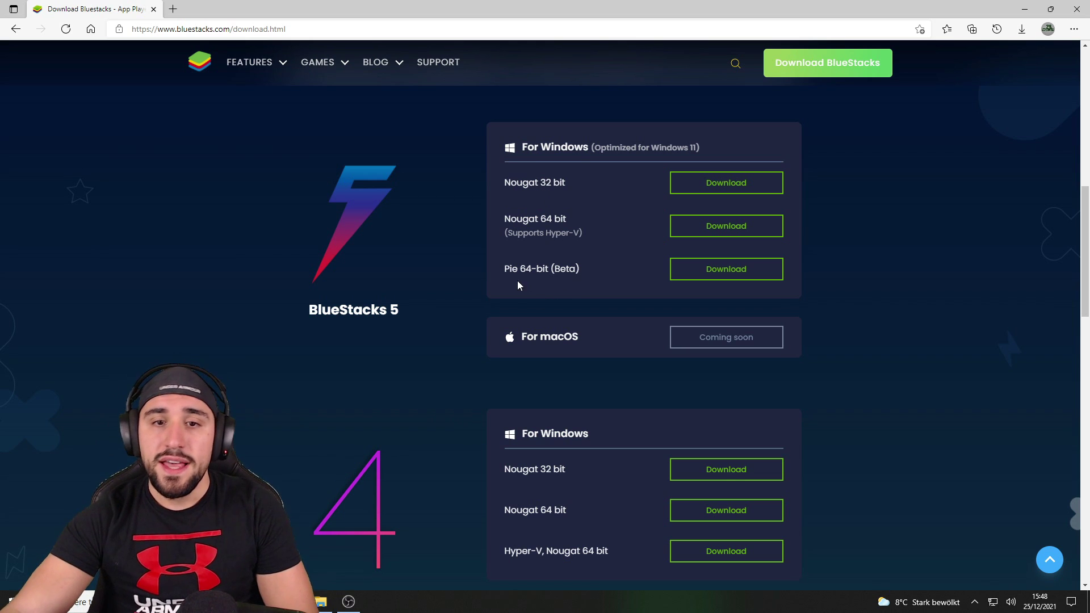
# - Download and run the BlueStacks 5 Nougat 64 bit installer, then dismiss its already-installed notice
pyautogui.click(709, 237)
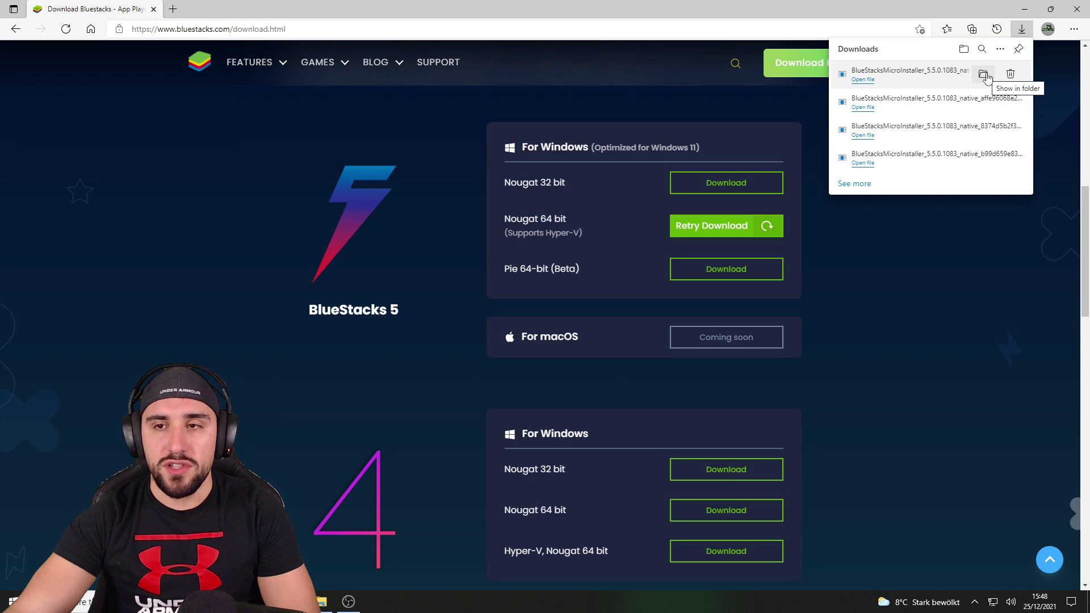
pyautogui.click(982, 78)
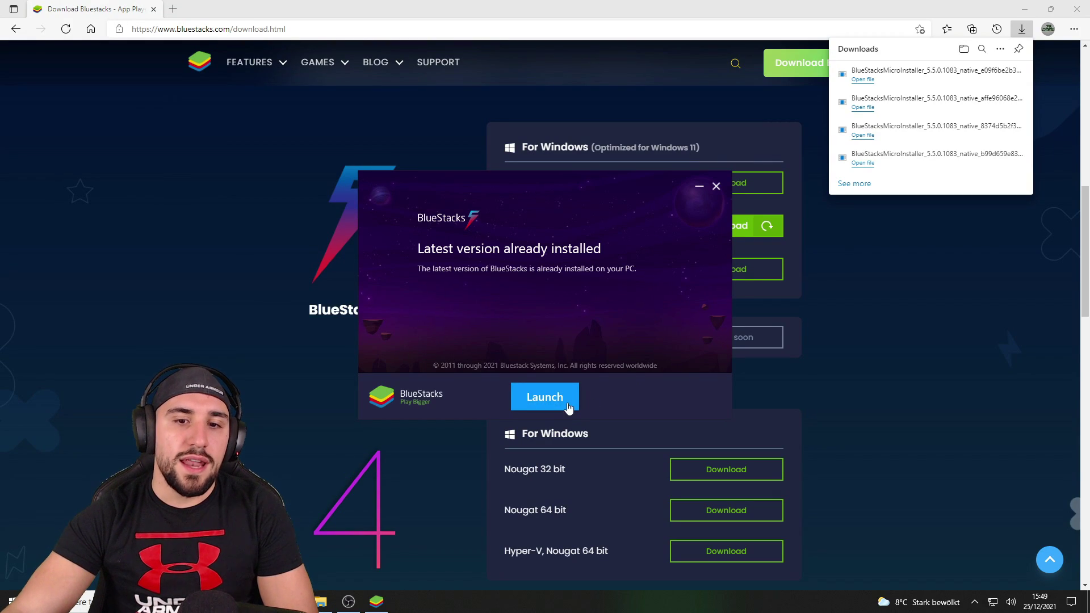
pyautogui.click(717, 187)
# - Minimize Edge, launch BlueStacks 5 from its desktop shortcut, and maximize the window
pyautogui.click(1025, 9)
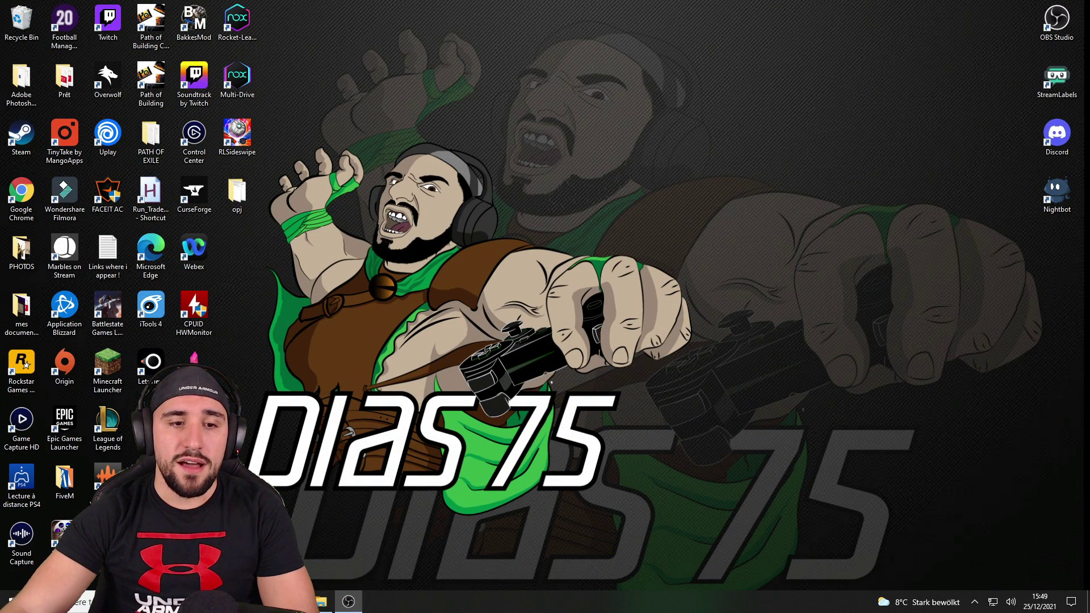
pyautogui.moveTo(417, 198); pyautogui.dragTo(538, 193)
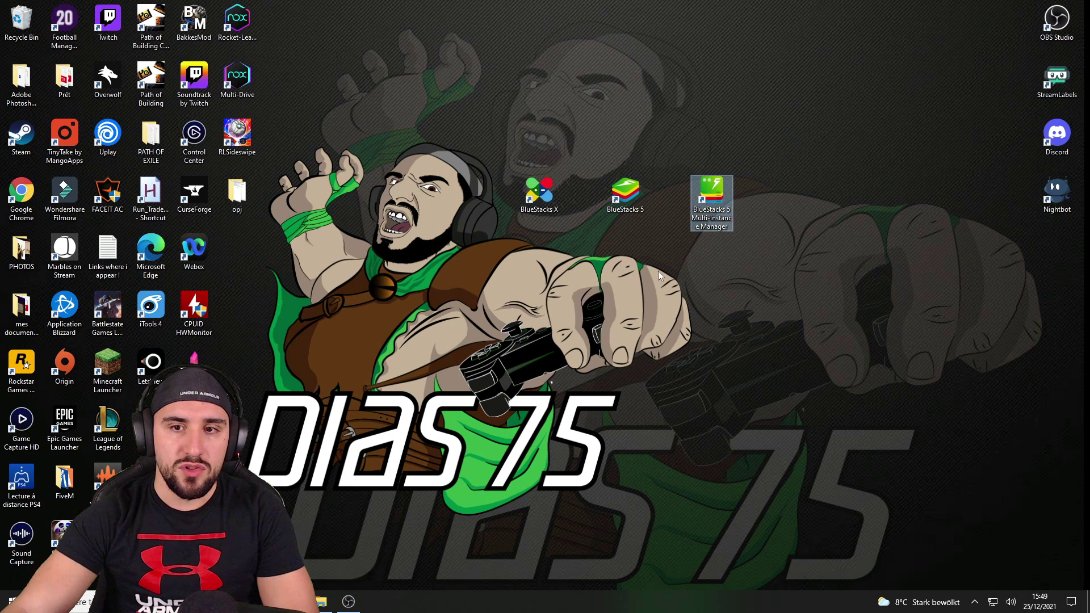
pyautogui.doubleClick(628, 210)
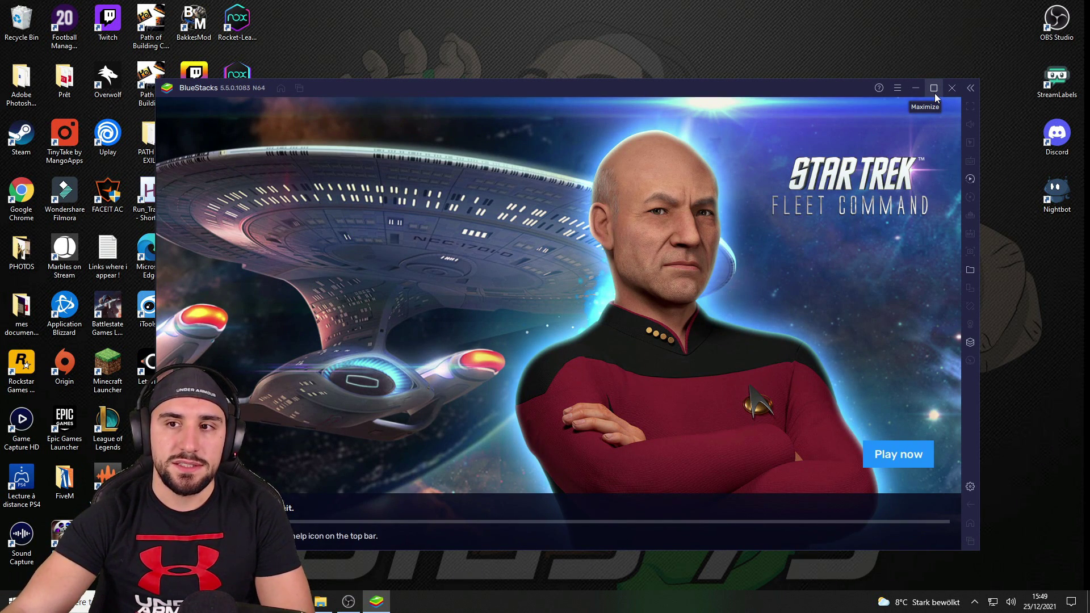
pyautogui.click(934, 88)
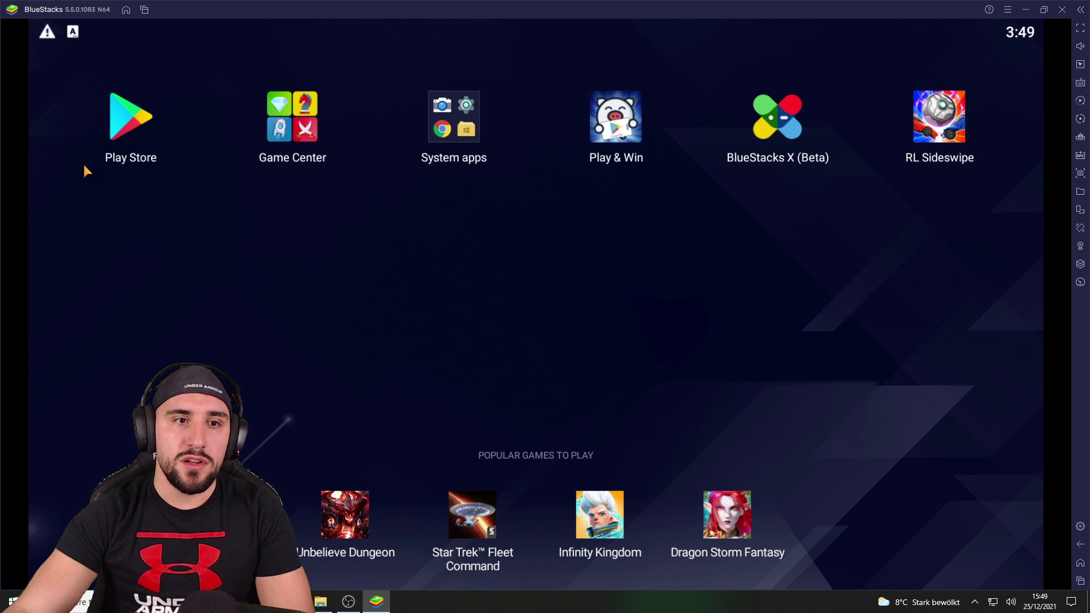
# - Search the Play Store for 'sideswipe', confirm Rocket League Sideswipe shows Open, and return home
pyautogui.click(124, 117)
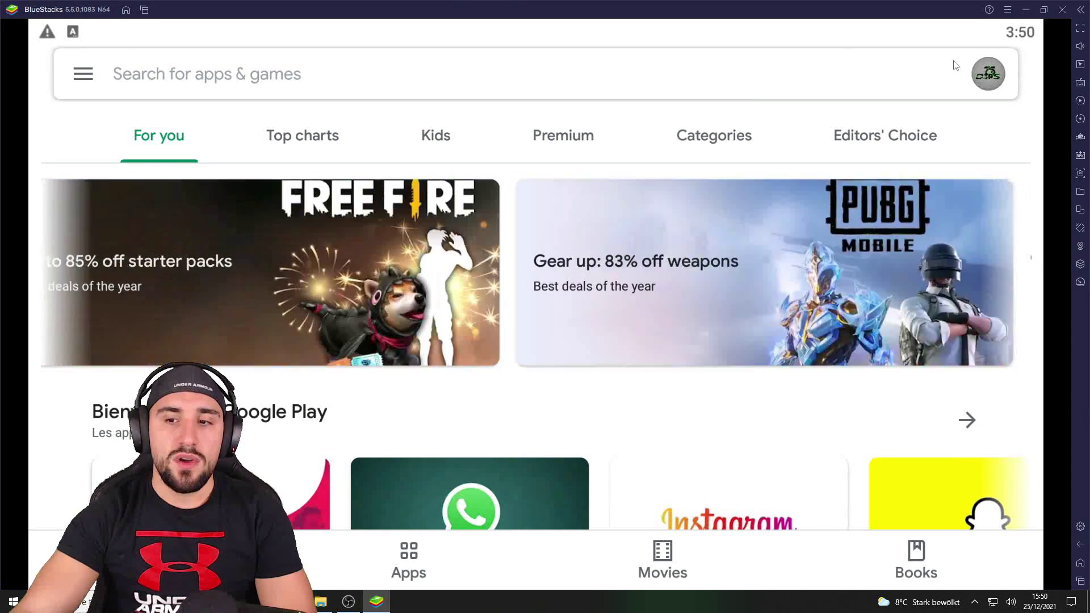
pyautogui.click(336, 84)
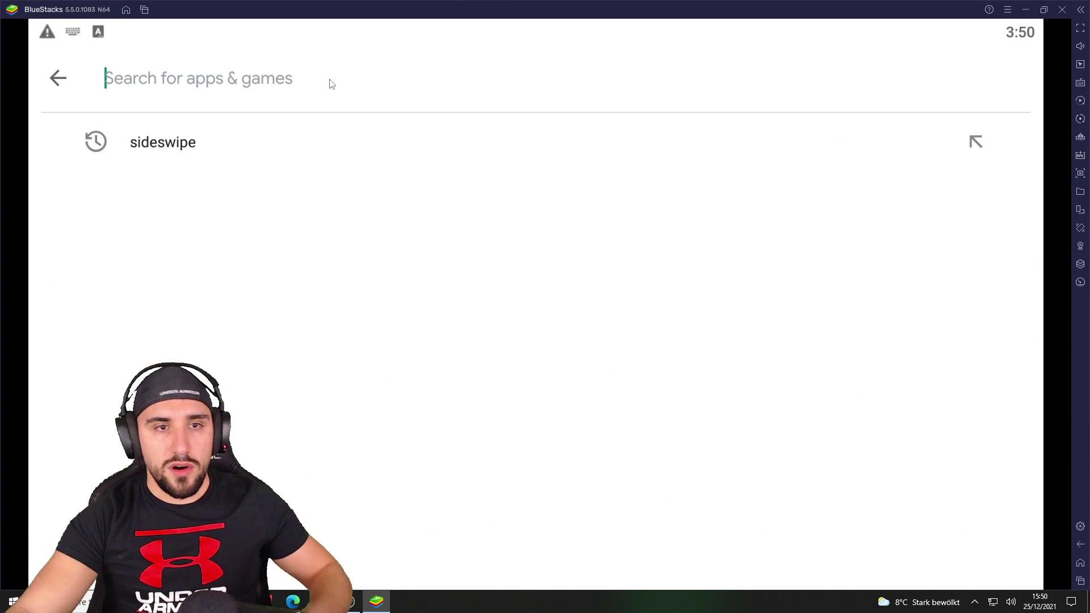
pyautogui.write('sidesw')
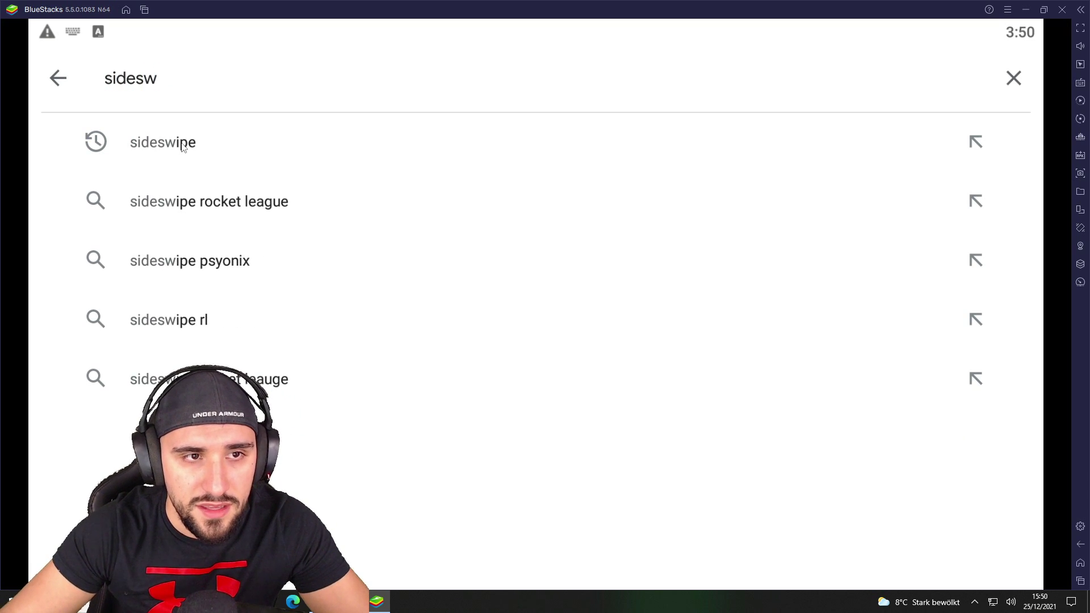
pyautogui.write('ipe')
pyautogui.press('Return')
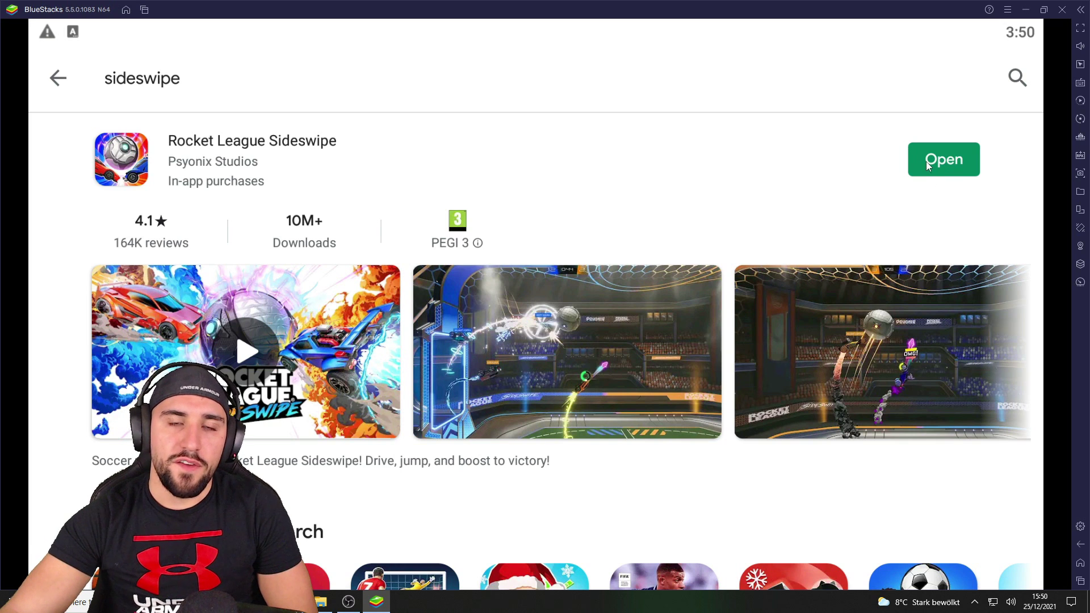
pyautogui.click(66, 91)
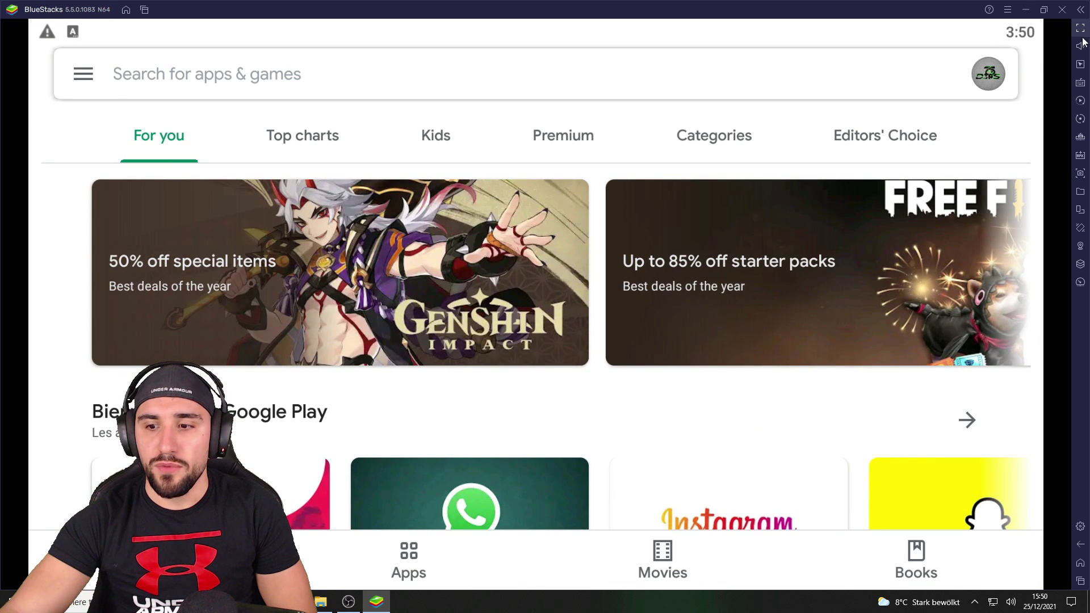
# - Create a desktop shortcut for Rocket League Sideswipe from the BlueStacks home screen
pyautogui.click(1080, 544)
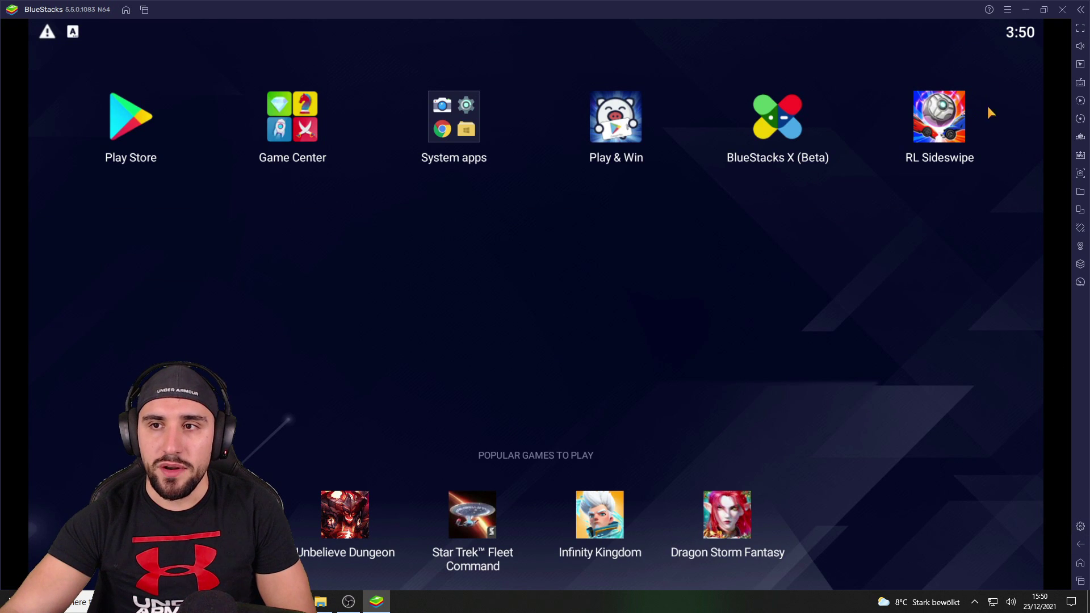
pyautogui.rightClick(942, 122)
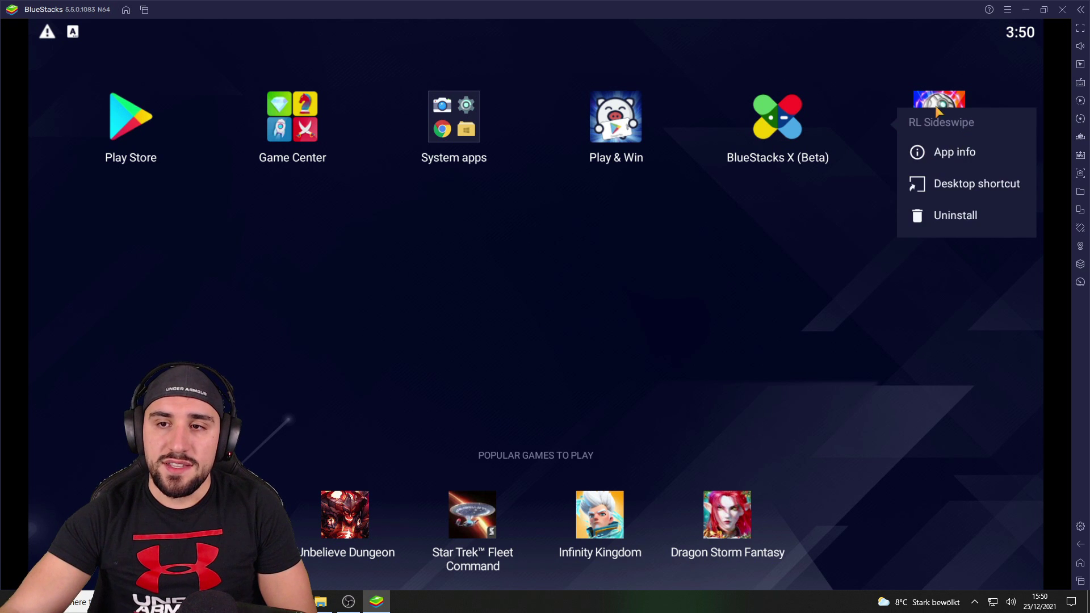
pyautogui.click(915, 196)
# - Launch Rocket League Sideswipe in fullscreen and close the fullscreen exit notice
pyautogui.click(935, 135)
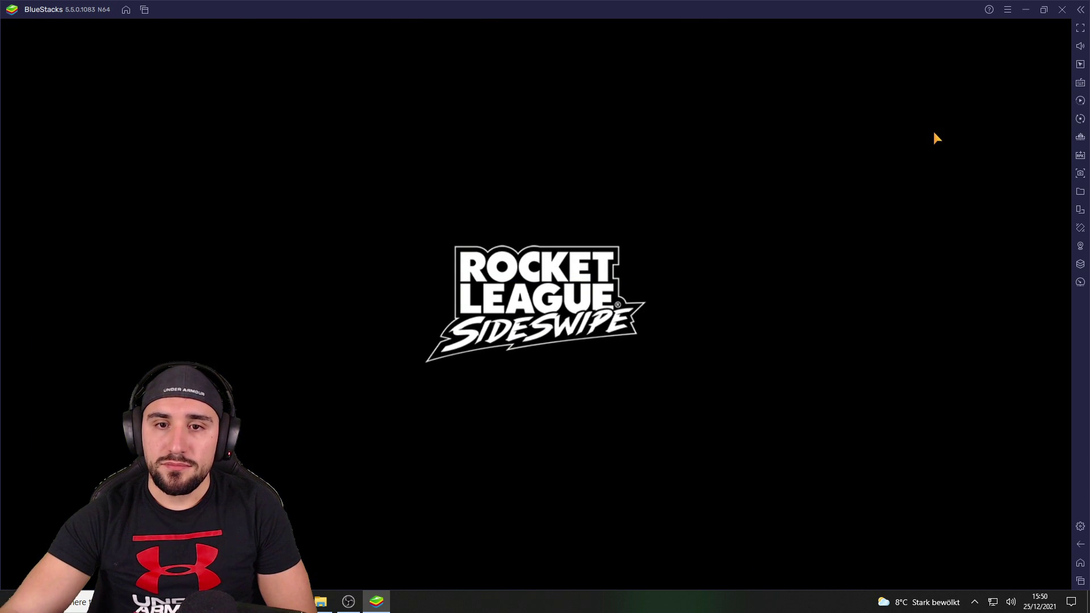
pyautogui.click(1077, 33)
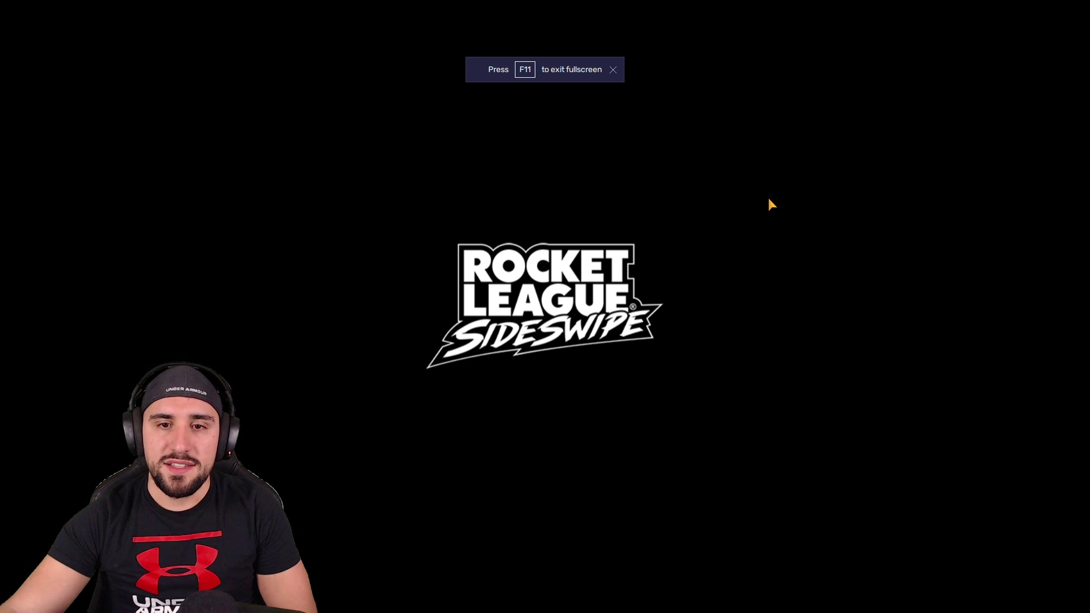
pyautogui.click(613, 71)
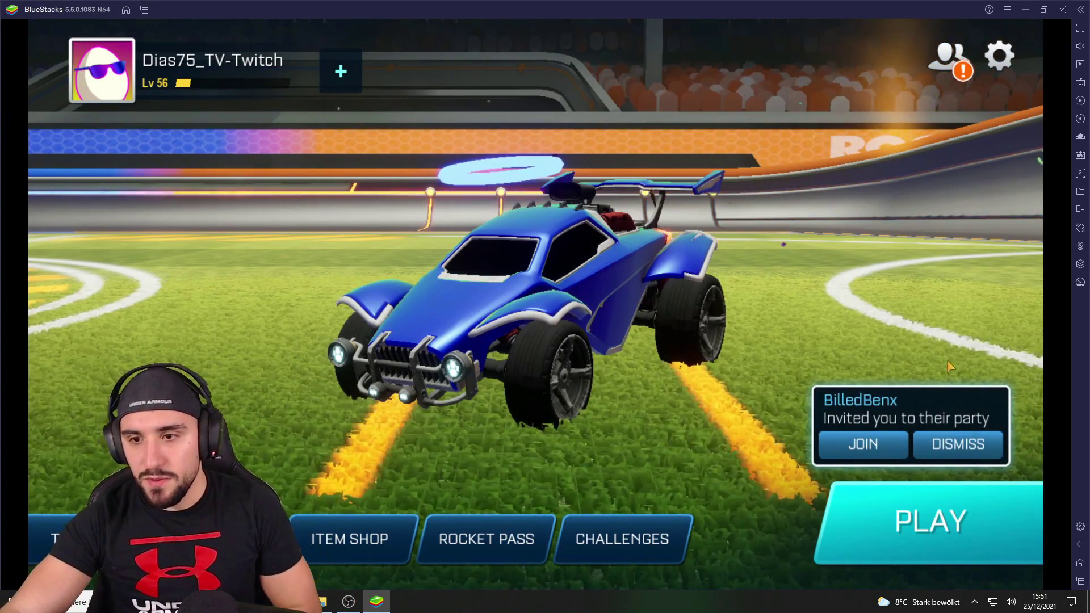
# - Dismiss the party invite, enable gamepad on-screen controls, and open the advanced controls editor
pyautogui.click(969, 445)
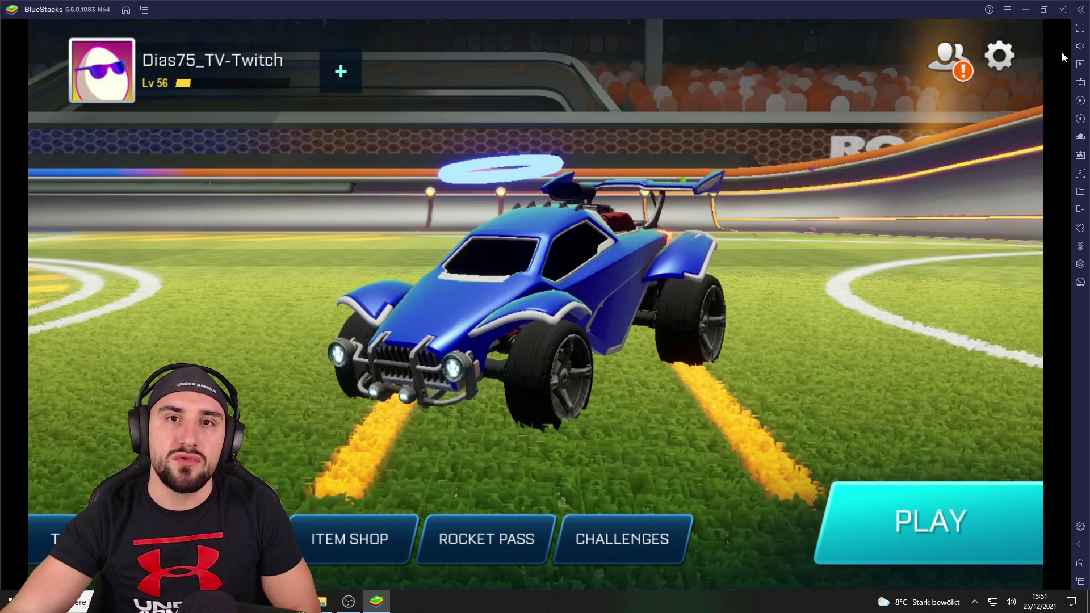
pyautogui.click(1080, 84)
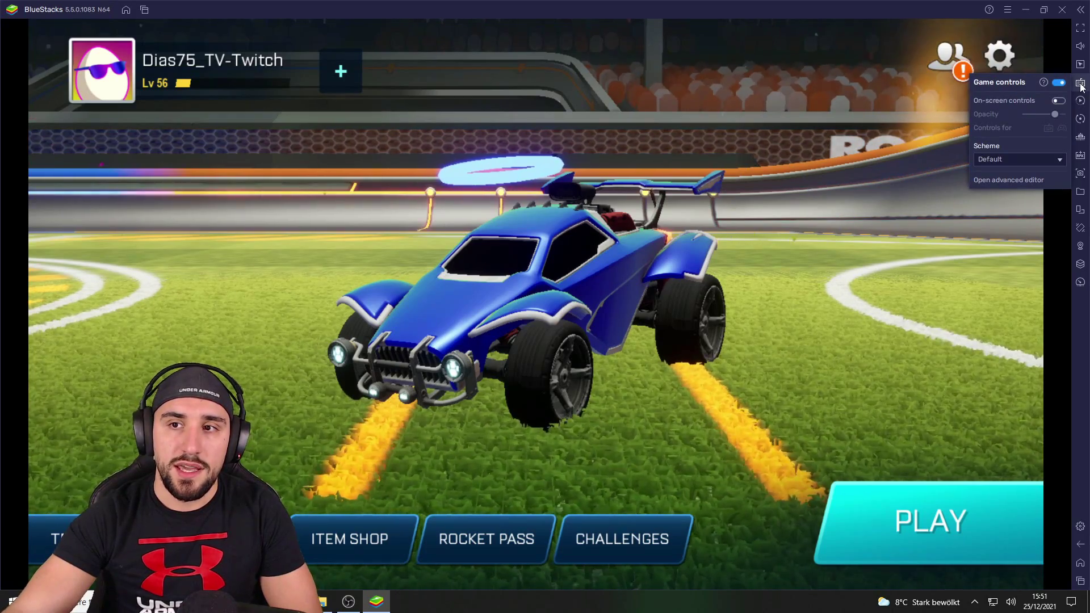
pyautogui.click(1060, 100)
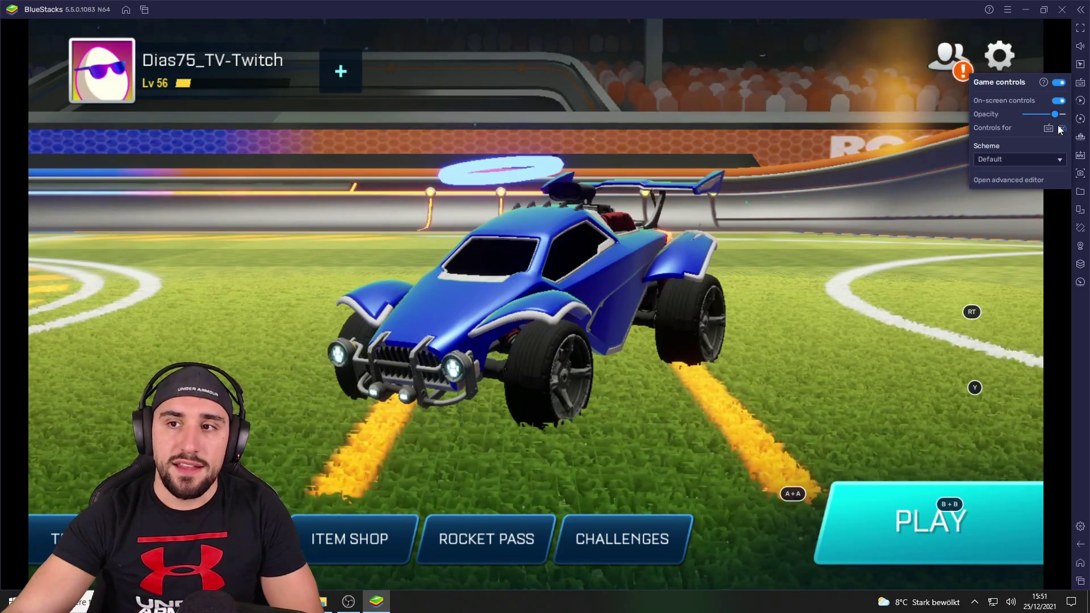
pyautogui.click(1048, 128)
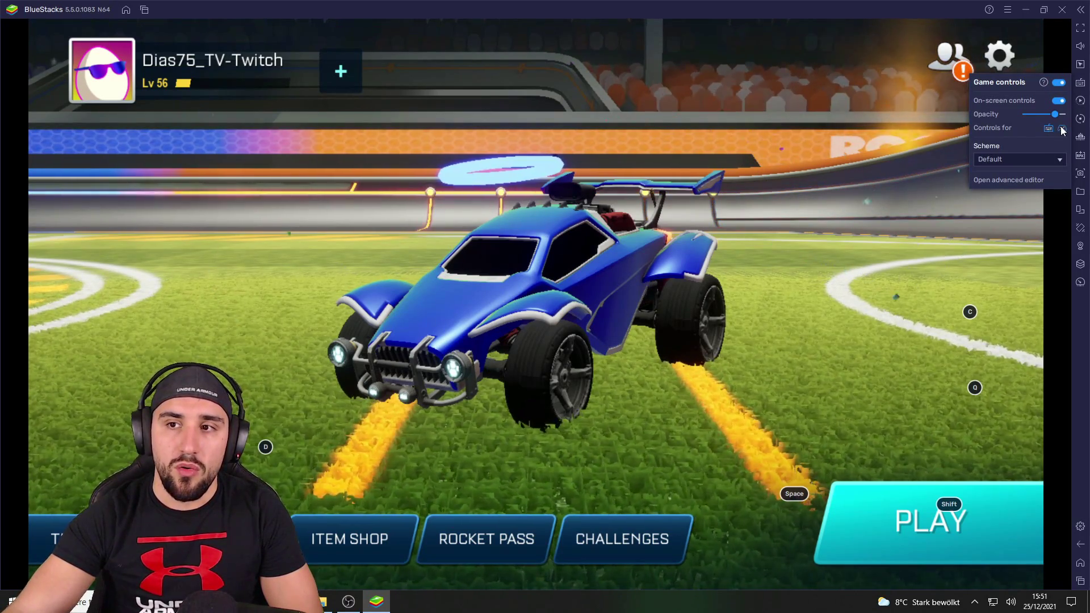
pyautogui.click(1062, 129)
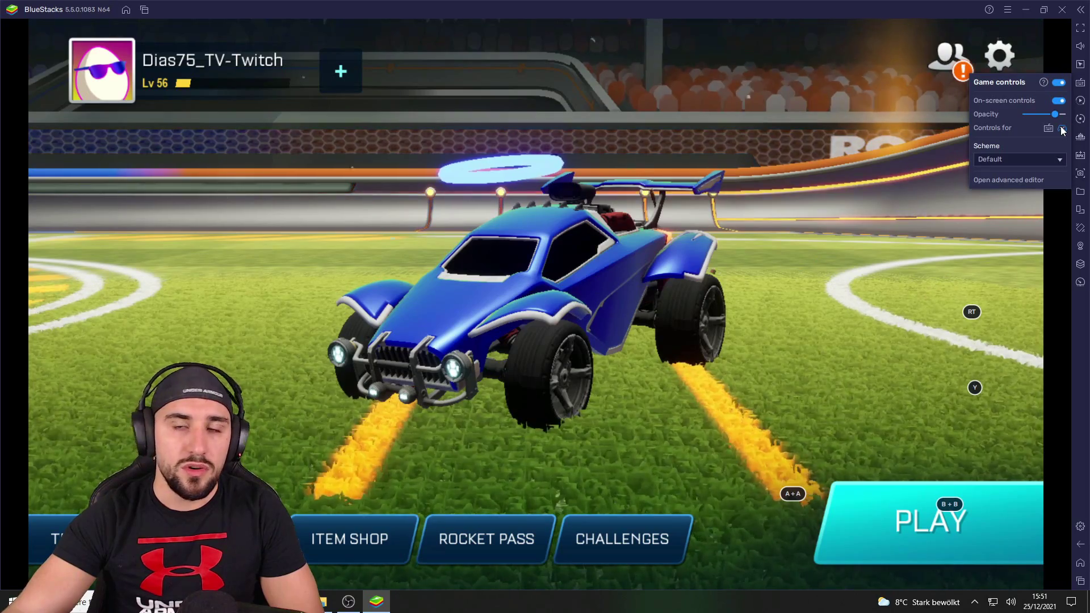
pyautogui.click(1019, 181)
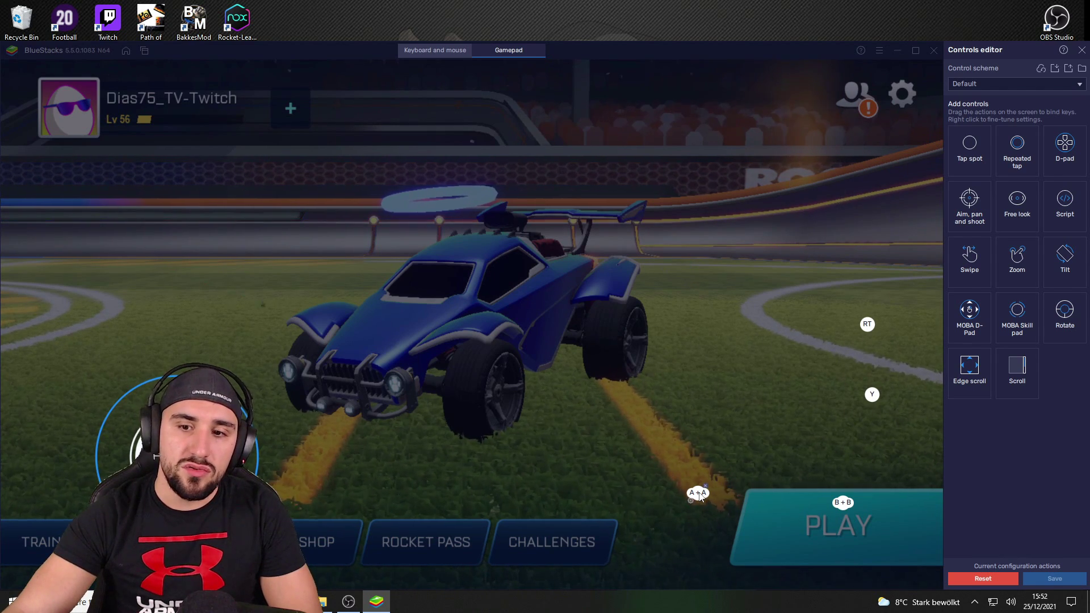
# - Place a tap spot on the game screen bound to Y, then close the editor saving changes
pyautogui.click(697, 182)
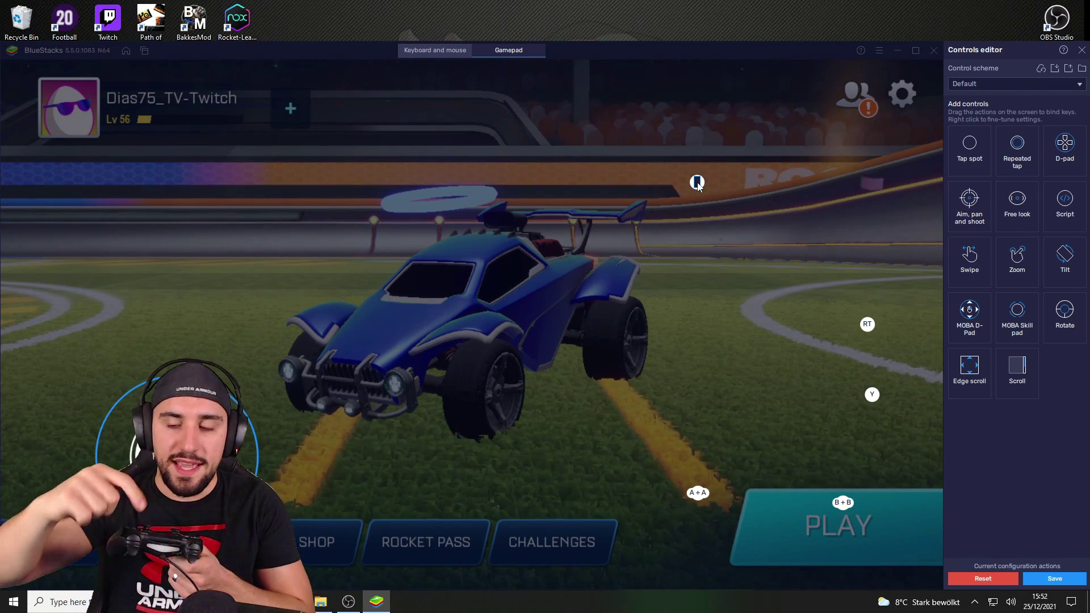
pyautogui.press('y')
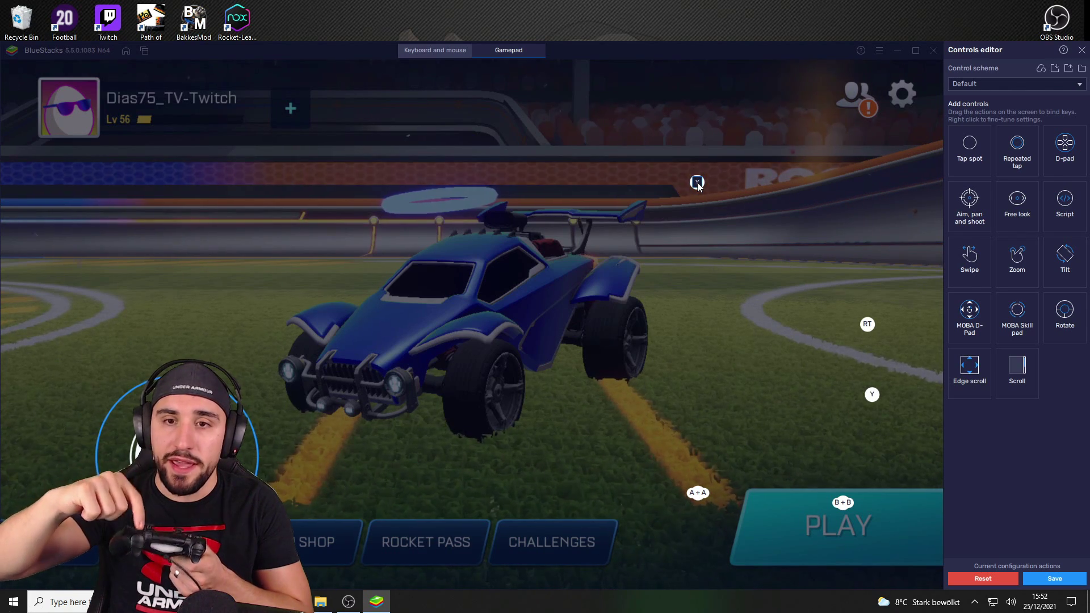
pyautogui.click(1081, 51)
pyautogui.click(584, 340)
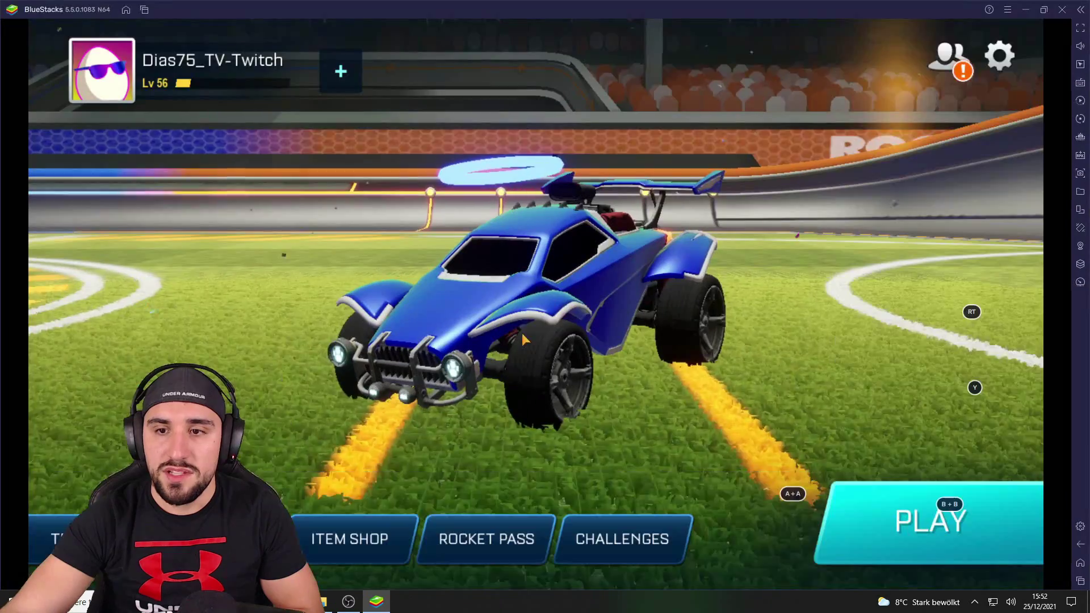
# - In the controls editor, rebind the control above PLAY to B and save the scheme
pyautogui.moveTo(1081, 87)
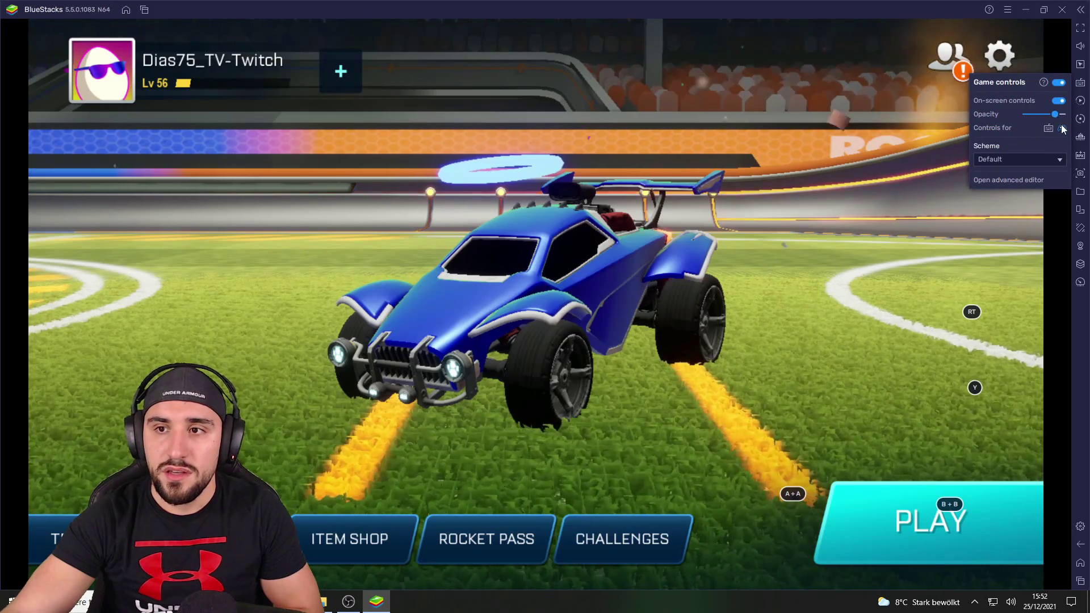
pyautogui.click(1001, 179)
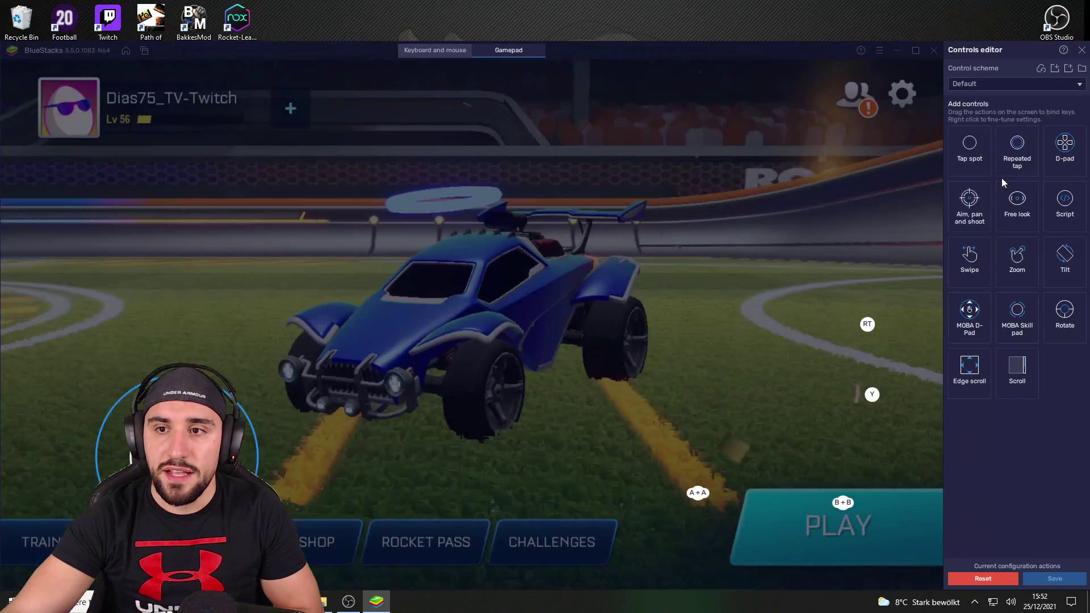
pyautogui.click(842, 504)
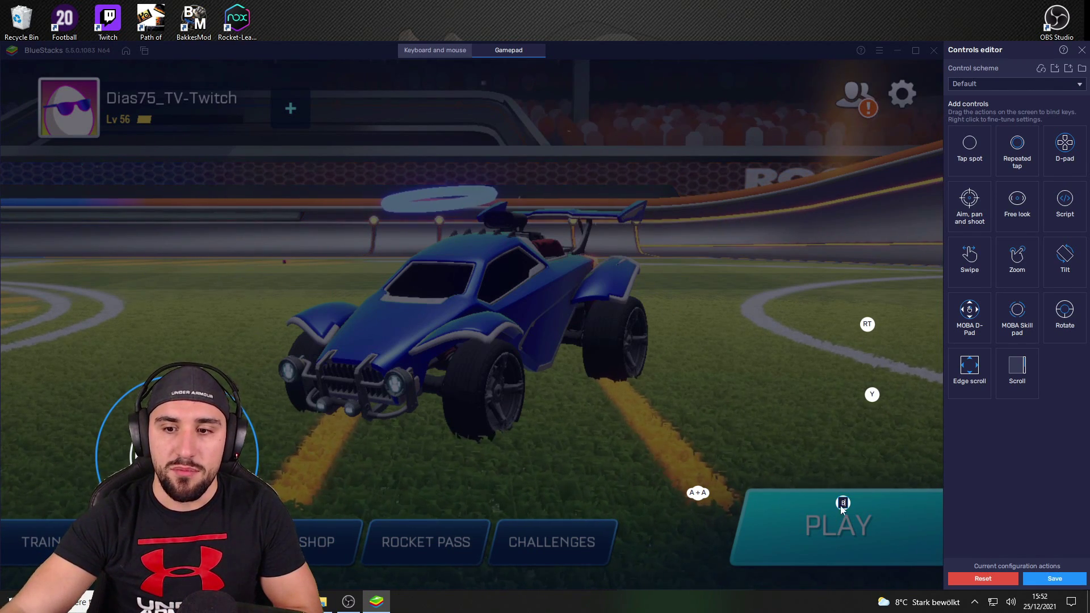
pyautogui.press('a')
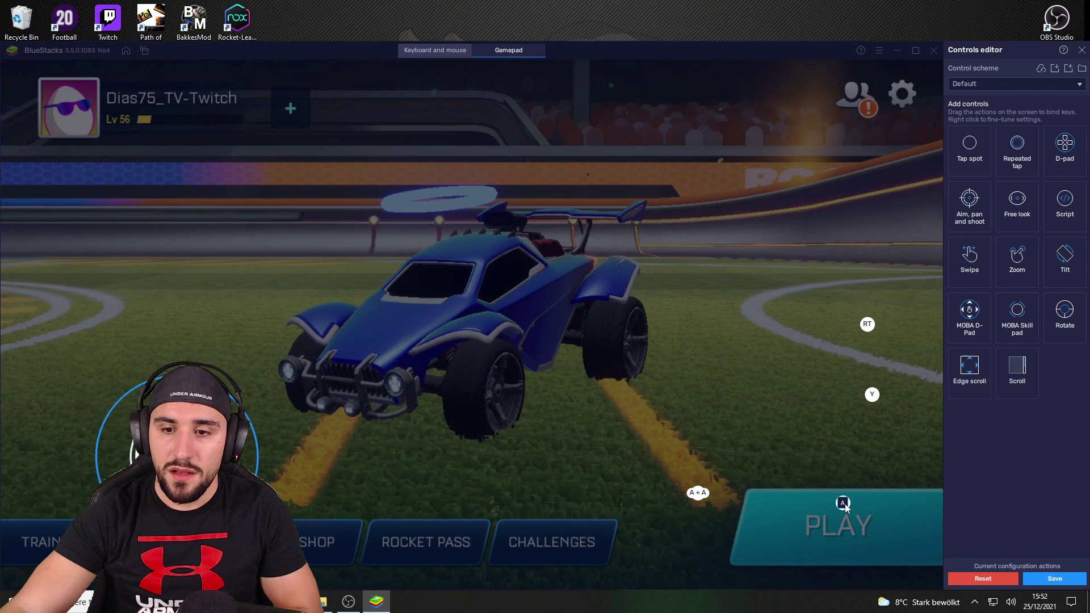
pyautogui.press('b')
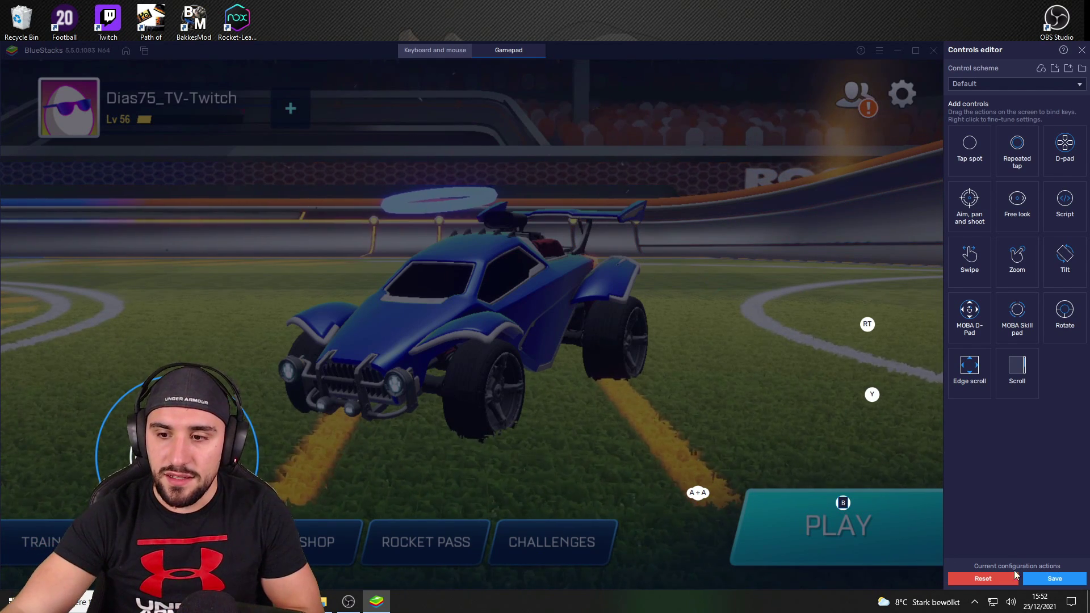
pyautogui.click(1051, 578)
# - Place another tap spot, close the editor saving changes, and run the game fullscreen
pyautogui.moveTo(970, 142); pyautogui.dragTo(815, 163)
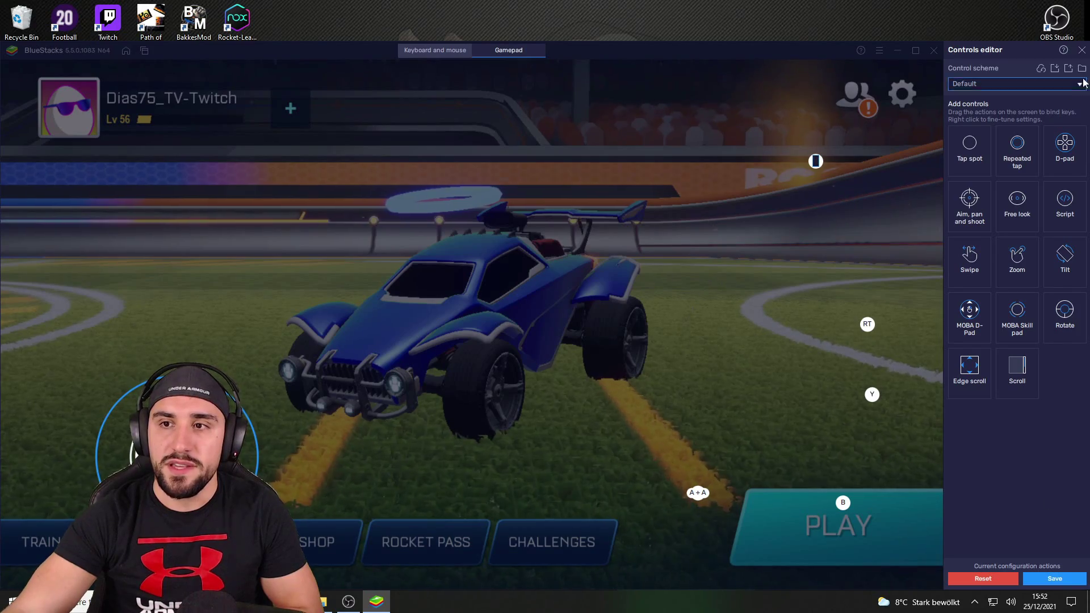
pyautogui.click(1082, 50)
pyautogui.click(567, 345)
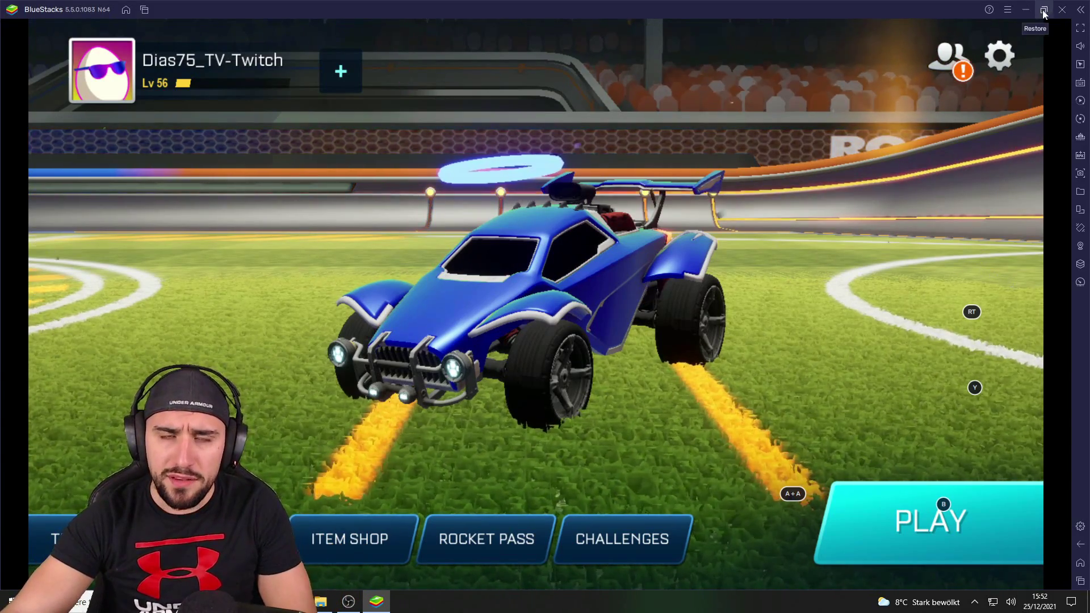
pyautogui.click(1080, 29)
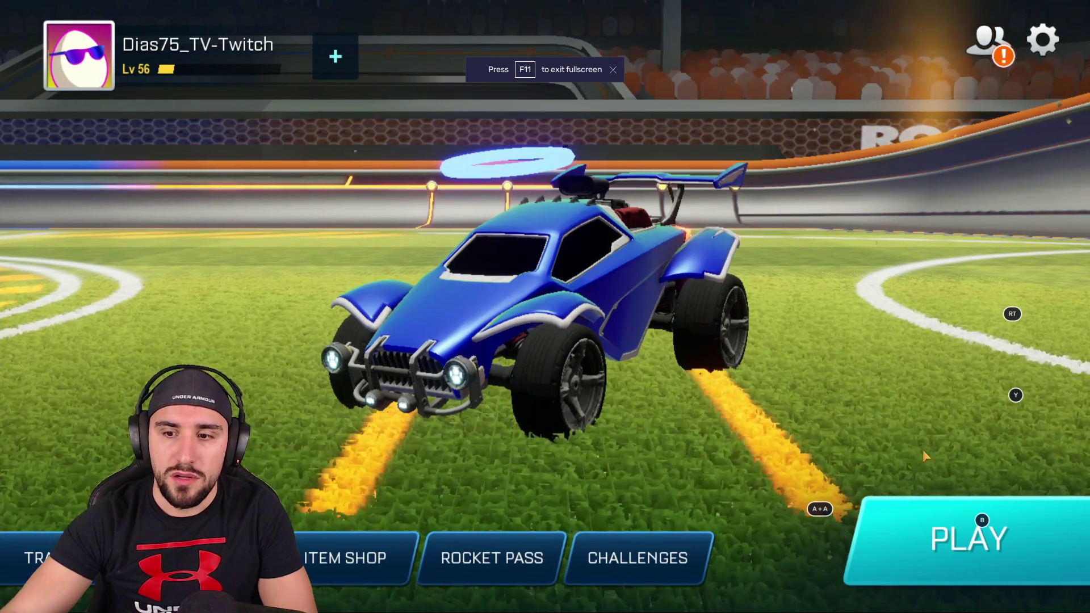